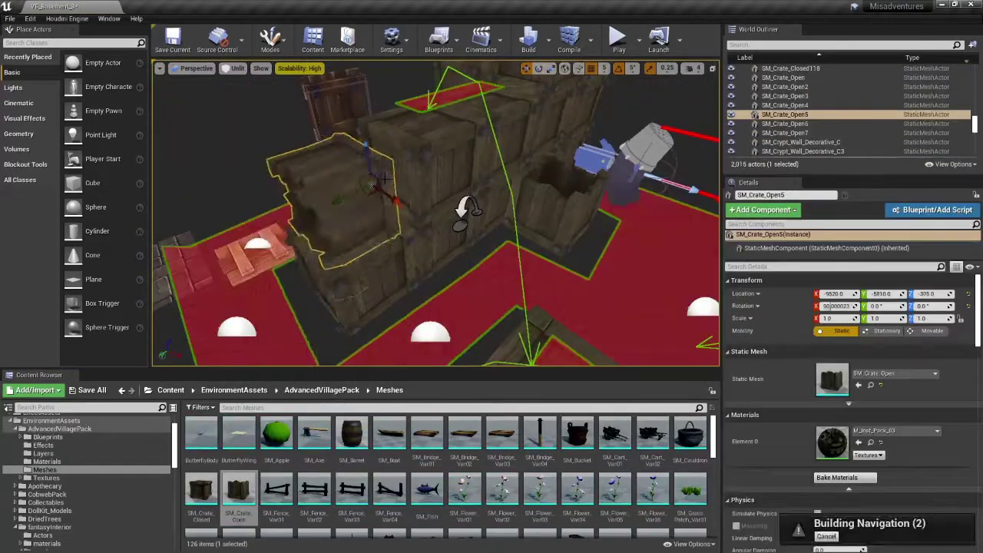
{"action": "left_click_drag", "start_coordinate": [466, 207], "coordinate": [602, 260], "text": "alt"}
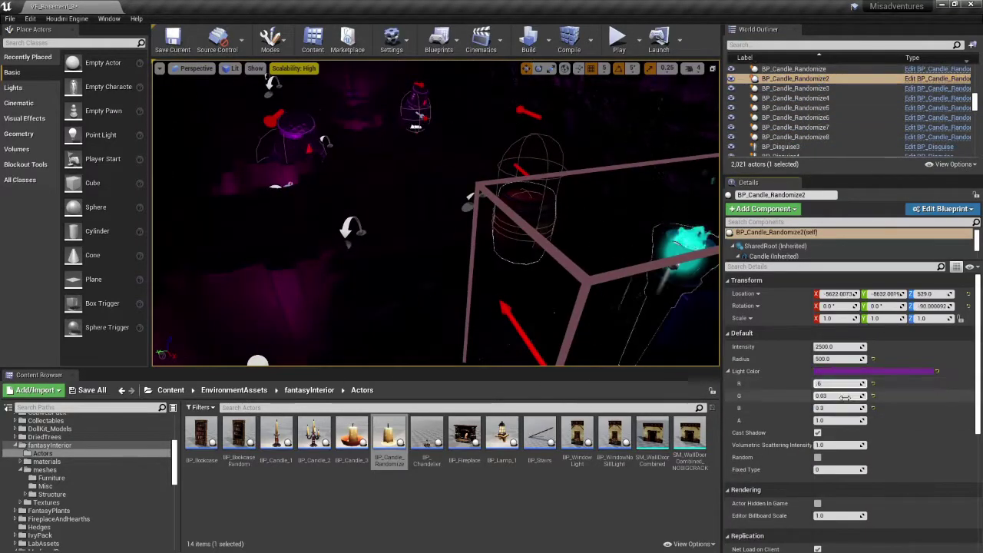
- Recolour the candle and lamp lights in VE_Basement_3 to R 0.6, G 0.0, B 1.0 and save the level
{"action": "left_click", "coordinate": [805, 77]}
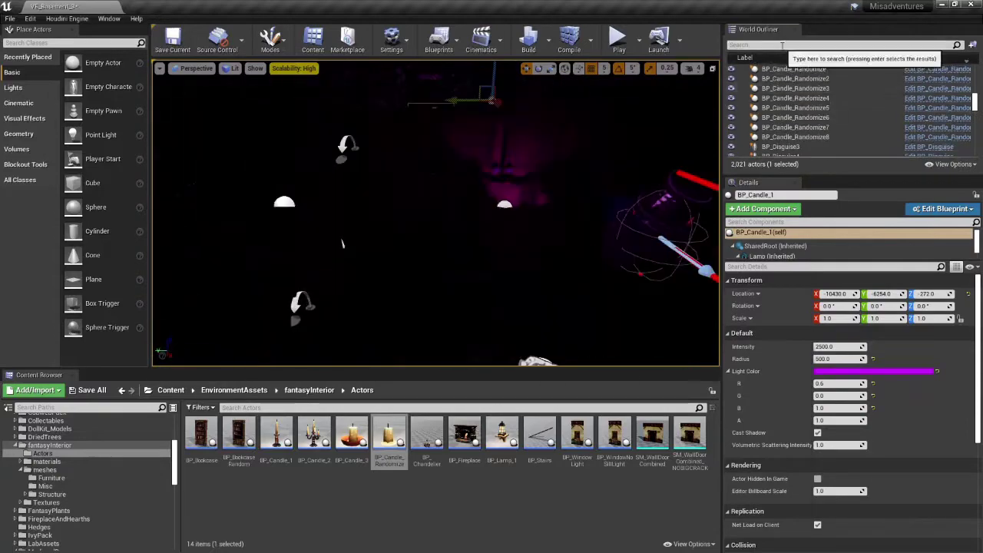
{"action": "left_click", "coordinate": [778, 97]}
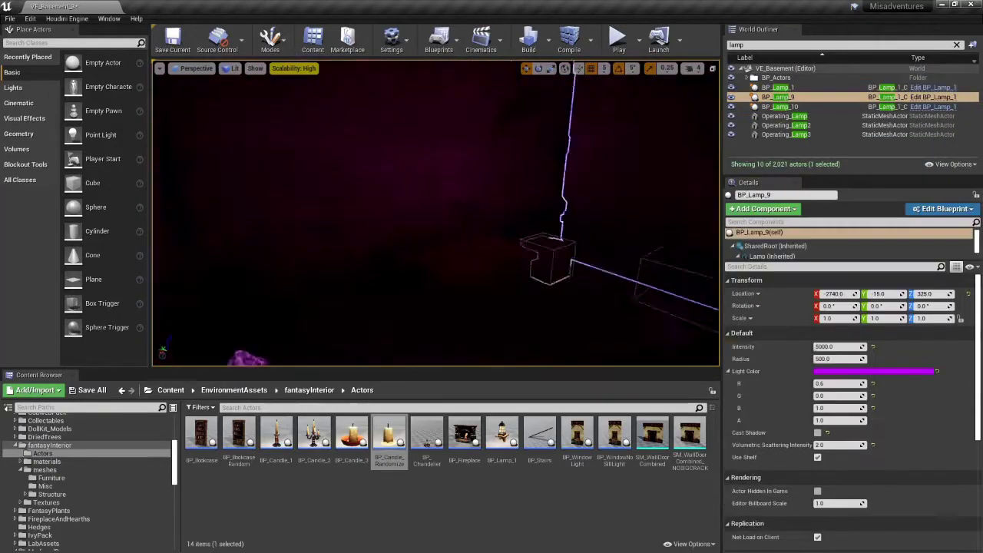
{"action": "key", "text": "ctrl+s"}
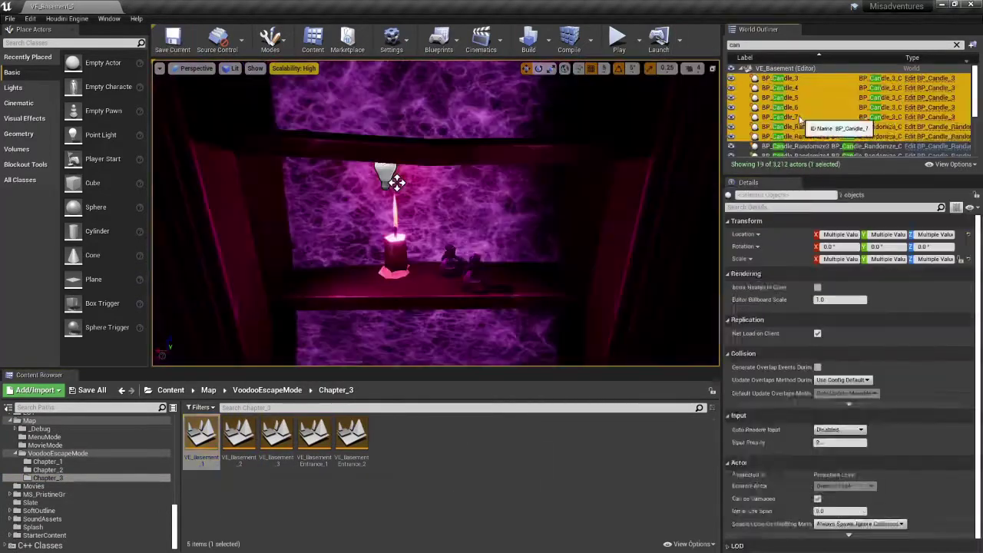
- Set the candle light colour in VE_BasementEntrance_2 to R 0.6, G 0.03, B 1.0
{"action": "left_click", "coordinate": [798, 117], "text": "shift"}
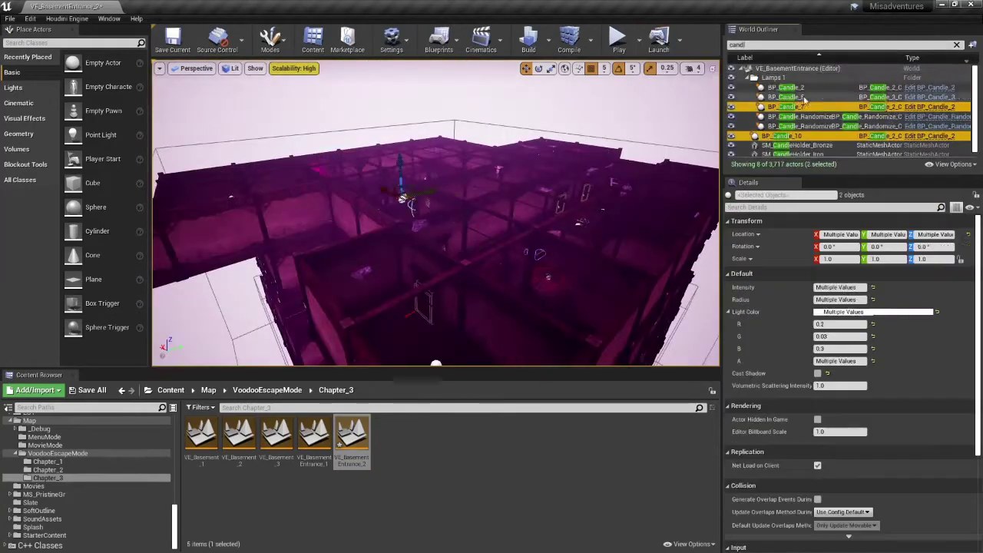
{"action": "key", "text": "f"}
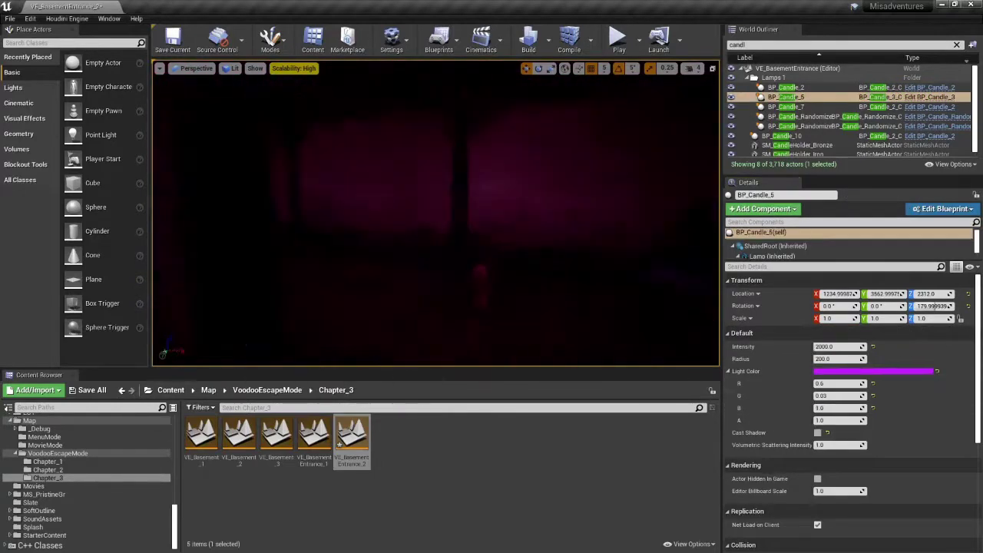
{"action": "left_click", "coordinate": [838, 408]}
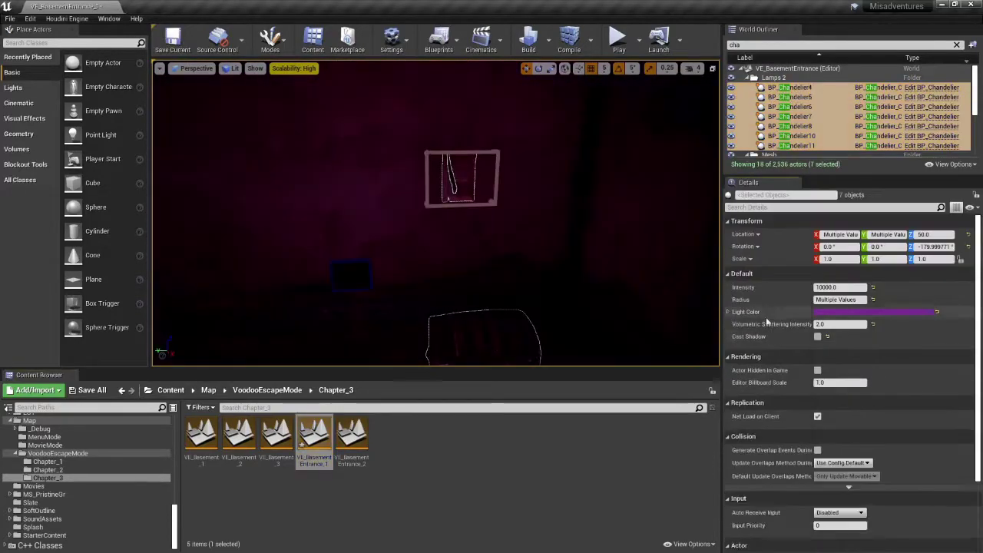
- Set the chandeliers' light colour in VE_BasementEntrance_1 to R 0.6, G 0.0, B 1.0, and undo the last scene change
{"action": "type", "text": "0.03"}
{"action": "key", "text": "Return"}
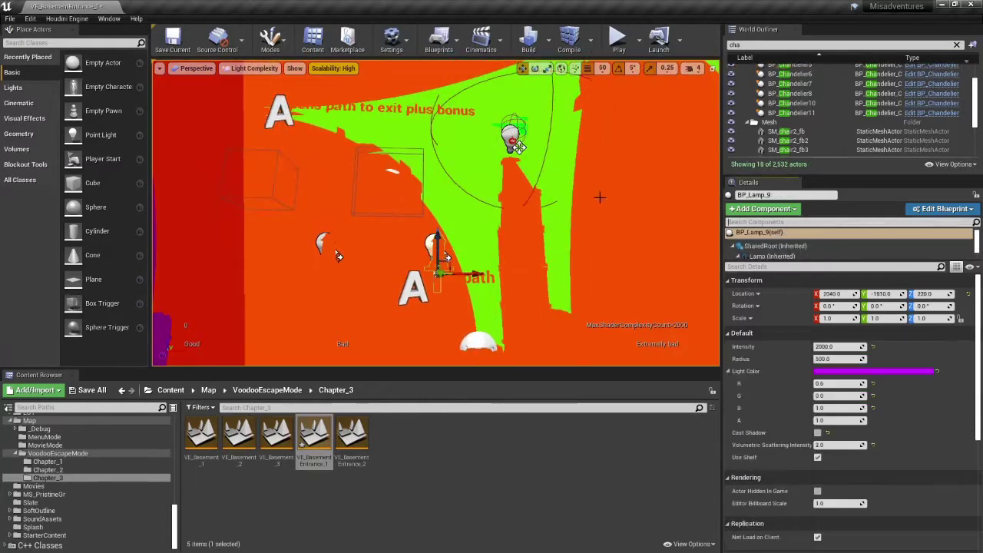
{"action": "key", "text": "f"}
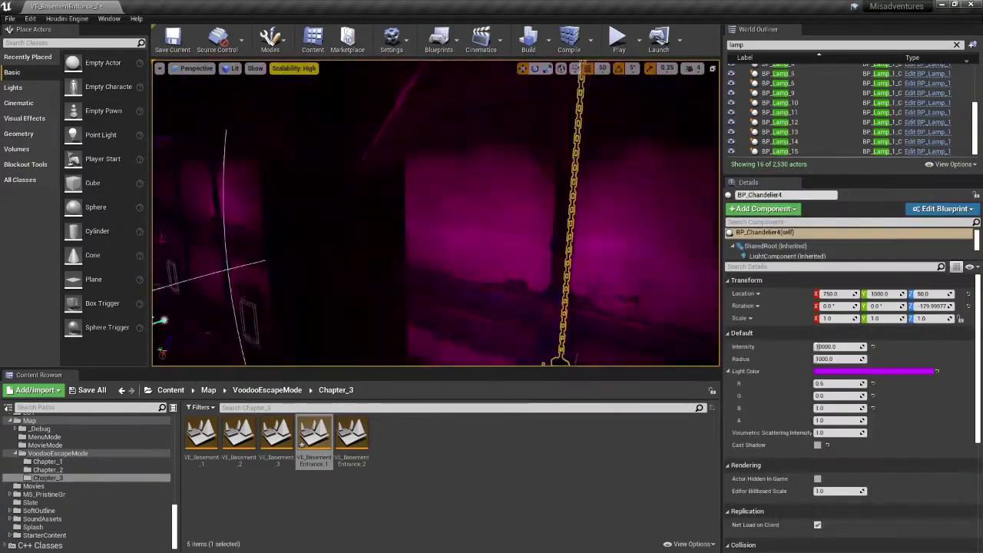
{"action": "left_click", "coordinate": [230, 67]}
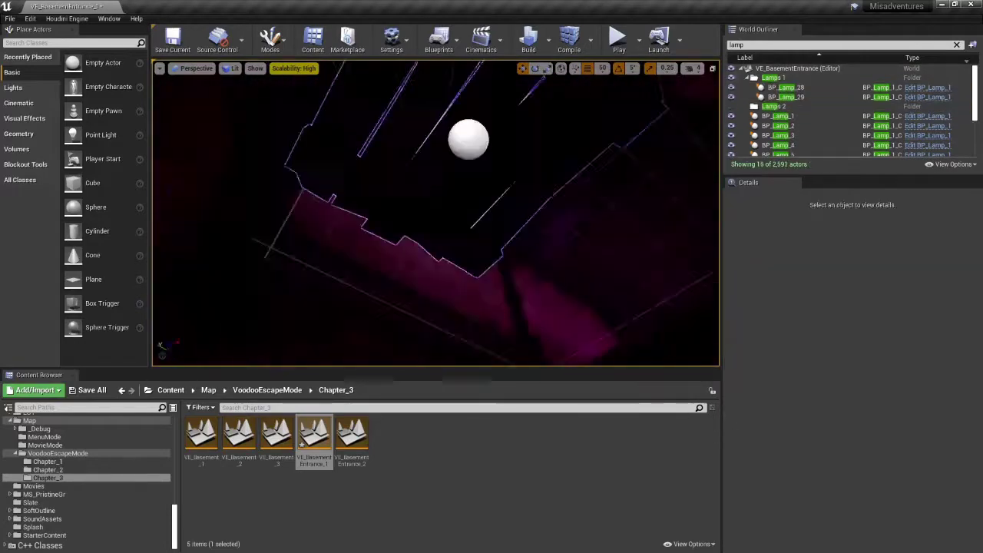
{"action": "key", "text": "ctrl+z"}
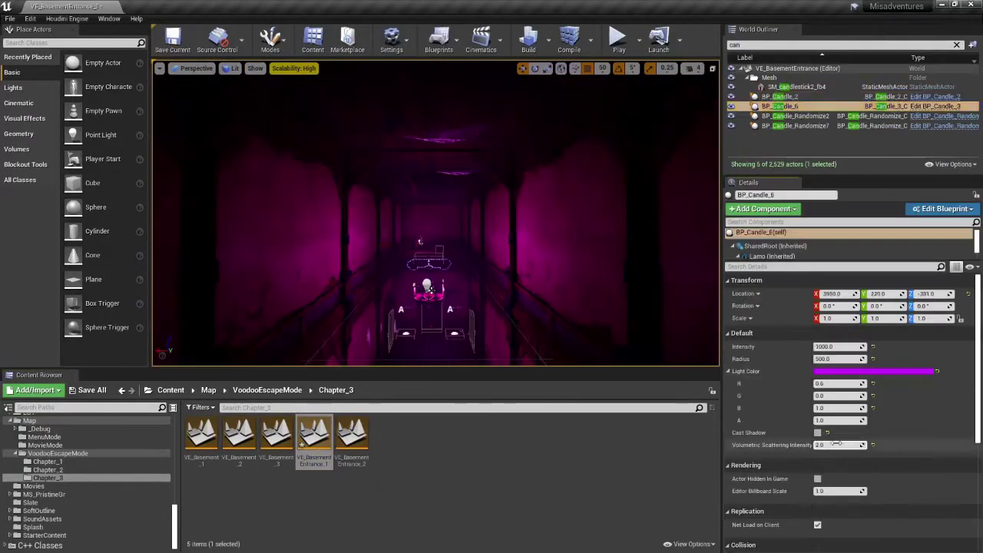
- Open the VE_BasementEntrance_2 level and examine its lighting cost in the Light Complexity view
{"action": "double_click", "coordinate": [351, 436]}
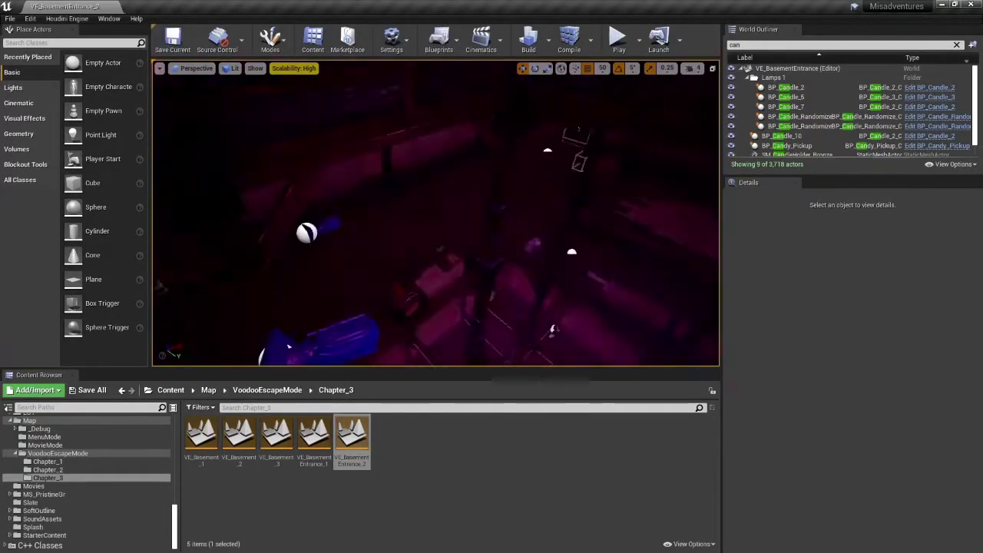
{"action": "left_click", "coordinate": [231, 69]}
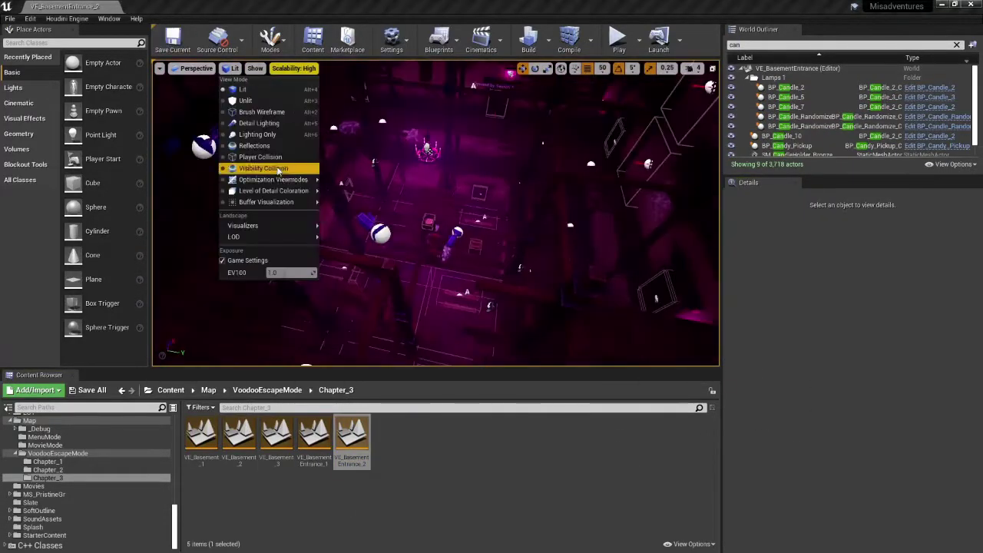
{"action": "left_click", "coordinate": [285, 164]}
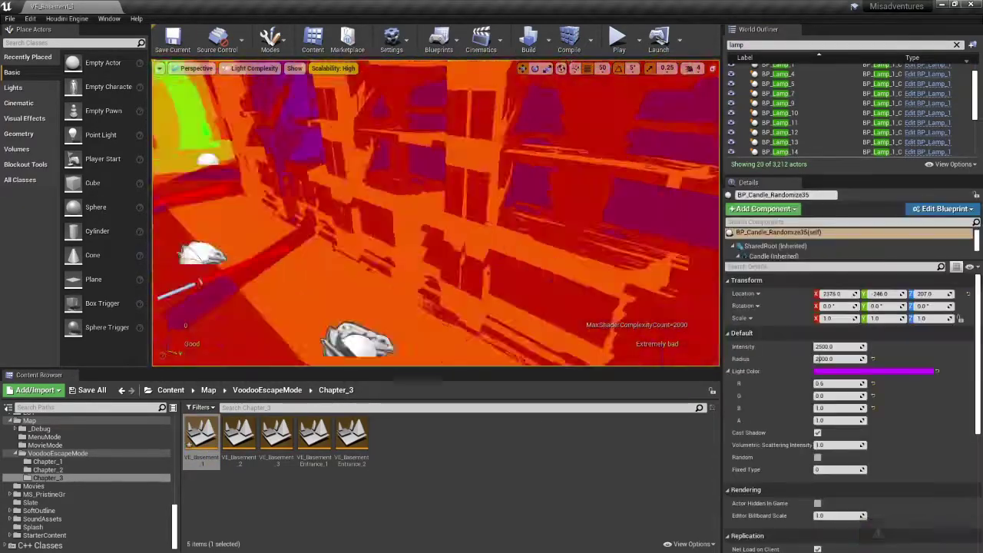
- Delete BP_Lamp_7 and BP_Lamp_10 from the VE_Basement_1 level and return to the Lit view
{"action": "left_click", "coordinate": [777, 73]}
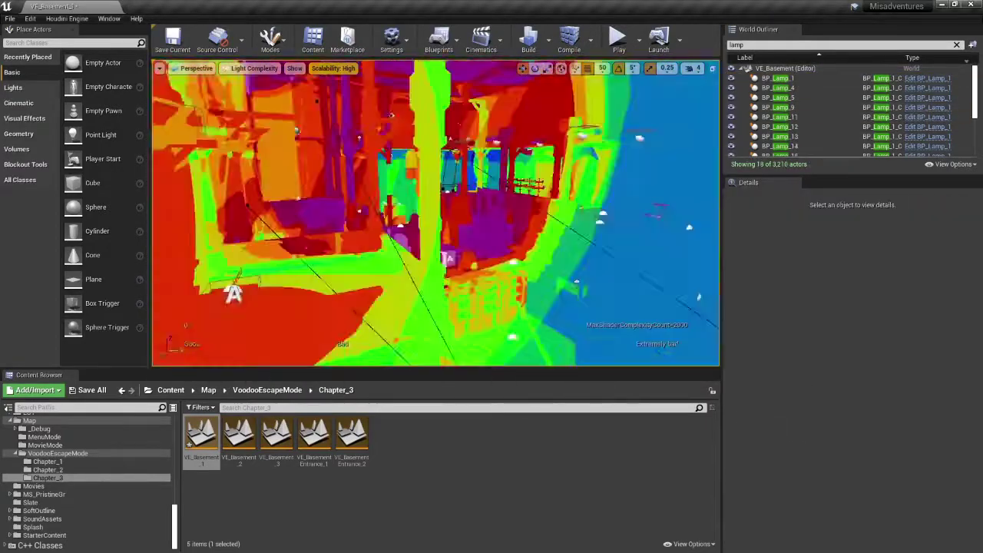
{"action": "left_click", "coordinate": [255, 68]}
{"action": "left_click", "coordinate": [258, 90]}
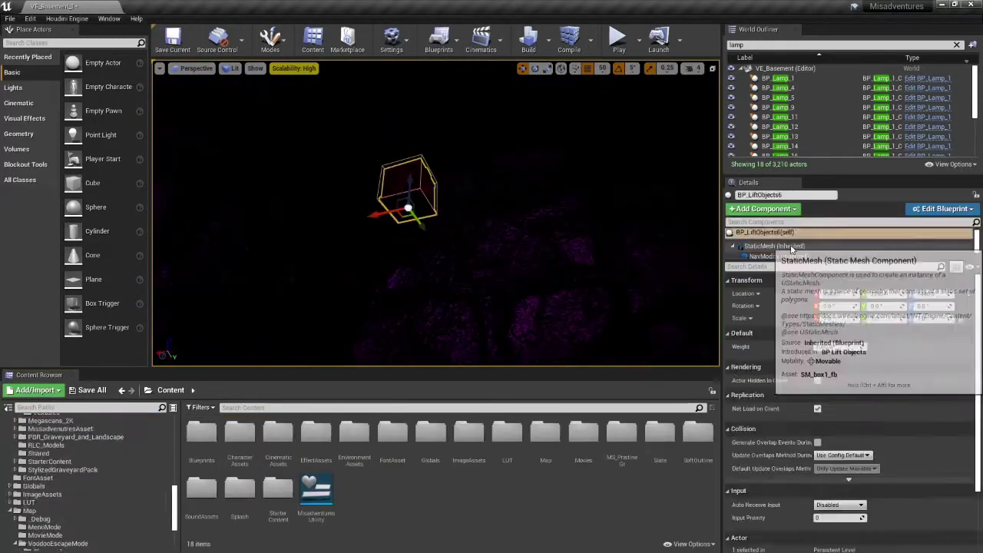
- Place an SM_shelf3_fb shelf in the basement, rotated 180 degrees about Z and scaled to 2.0
{"action": "left_click", "coordinate": [73, 478]}
{"action": "left_click_drag", "start_coordinate": [354, 491], "coordinate": [384, 280]}
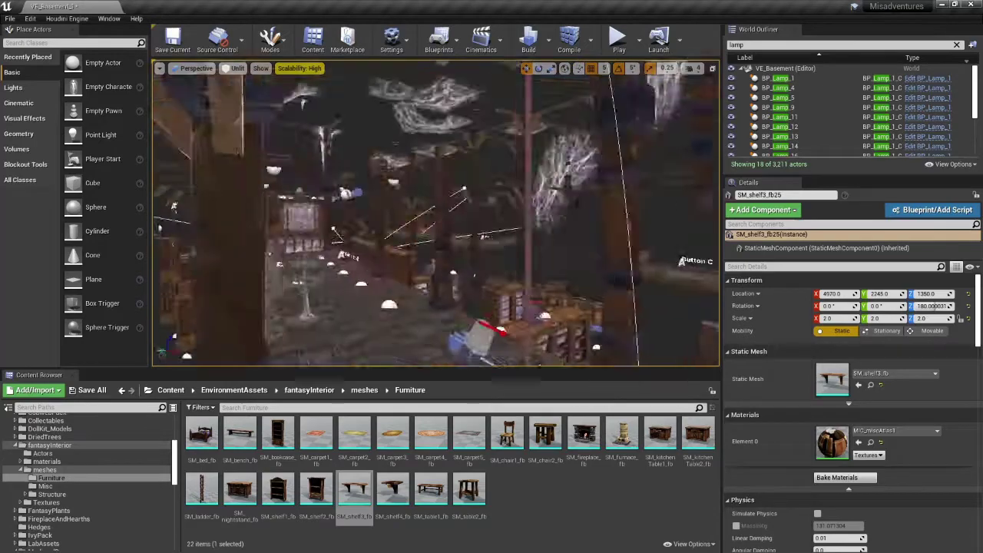
- Turn off shadow casting for the candle lights in VE_Basement_1 and check the scene's light complexity
{"action": "left_click", "coordinate": [235, 68]}
{"action": "left_click", "coordinate": [376, 189]}
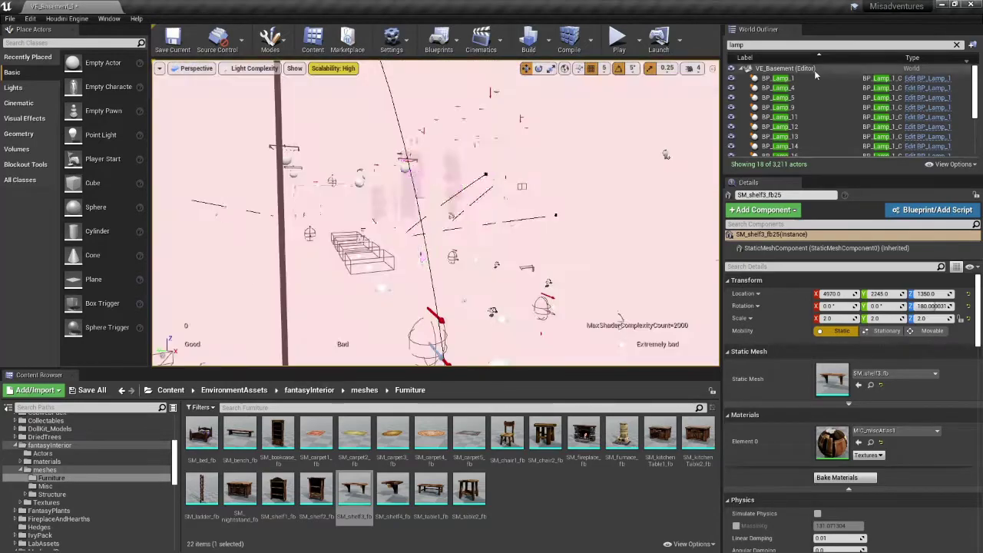
{"action": "scroll", "coordinate": [806, 115], "scroll_direction": "down", "scroll_amount": 2}
{"action": "left_click", "coordinate": [780, 77]}
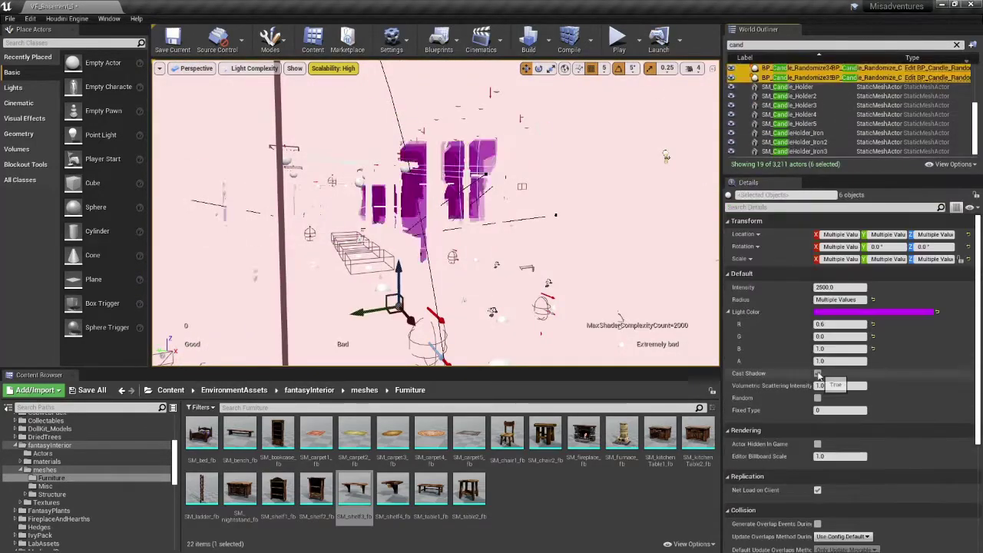
{"action": "key", "text": "ctrl+a"}
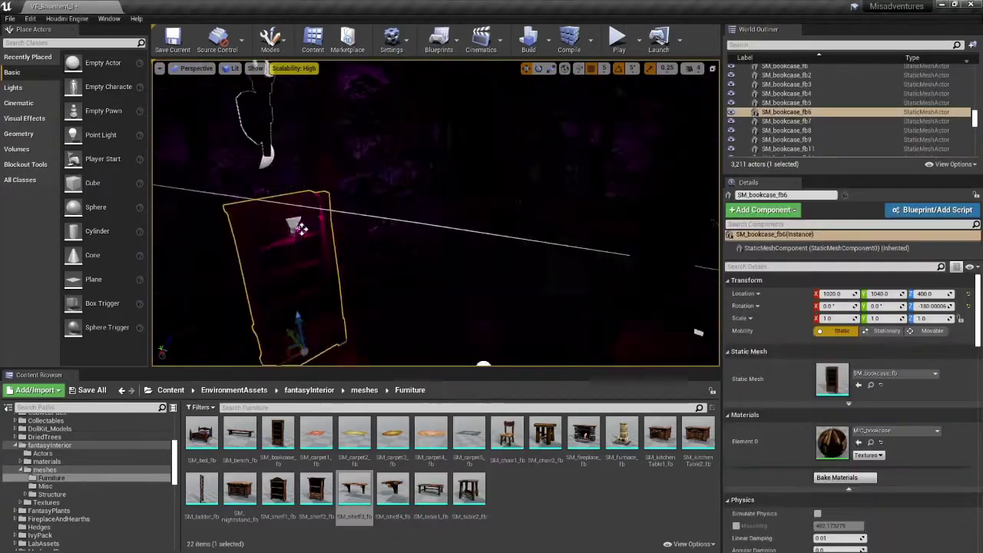
{"action": "left_click", "coordinate": [235, 67]}
{"action": "left_click", "coordinate": [376, 189]}
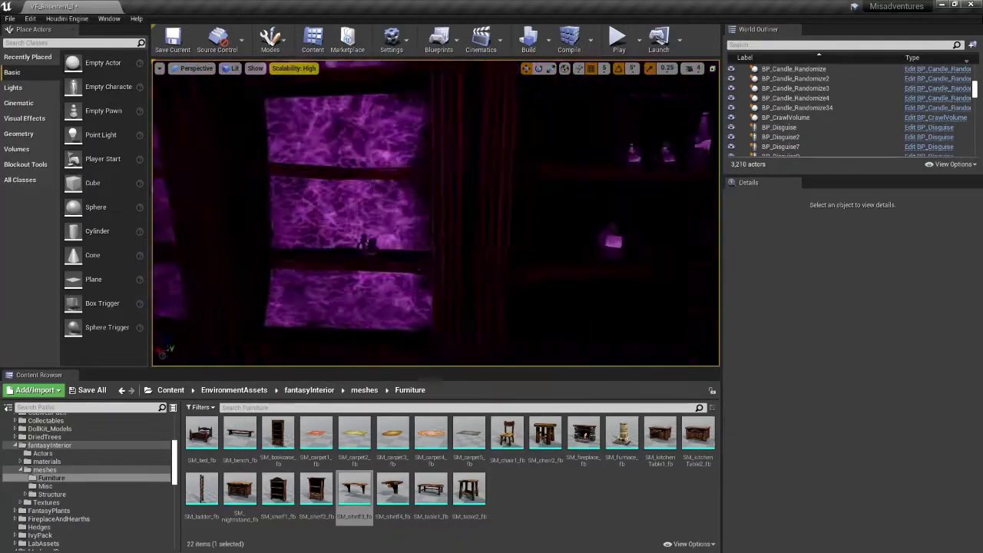
- Scale the potion bottles on the window shelf to 2.0
{"action": "left_click", "coordinate": [588, 254]}
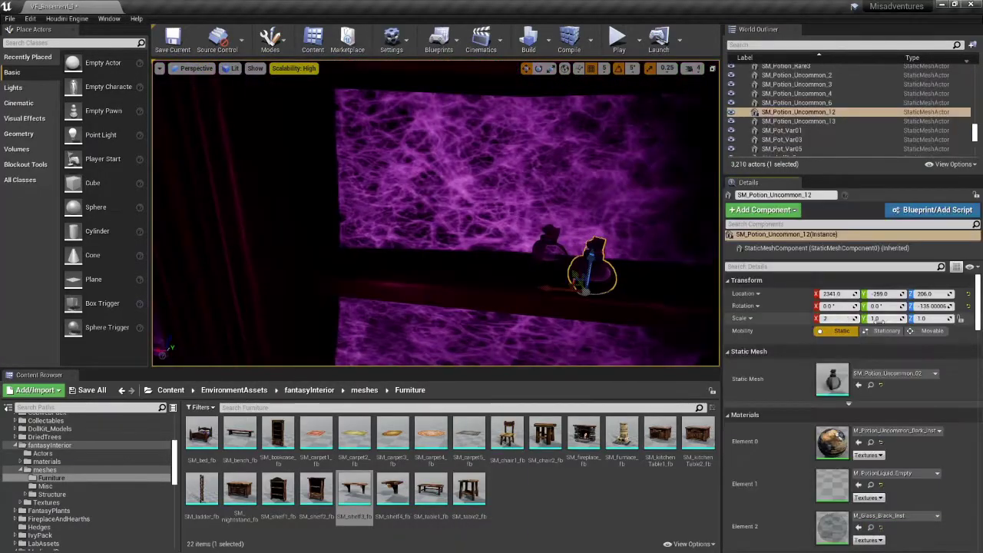
{"action": "key", "text": "f"}
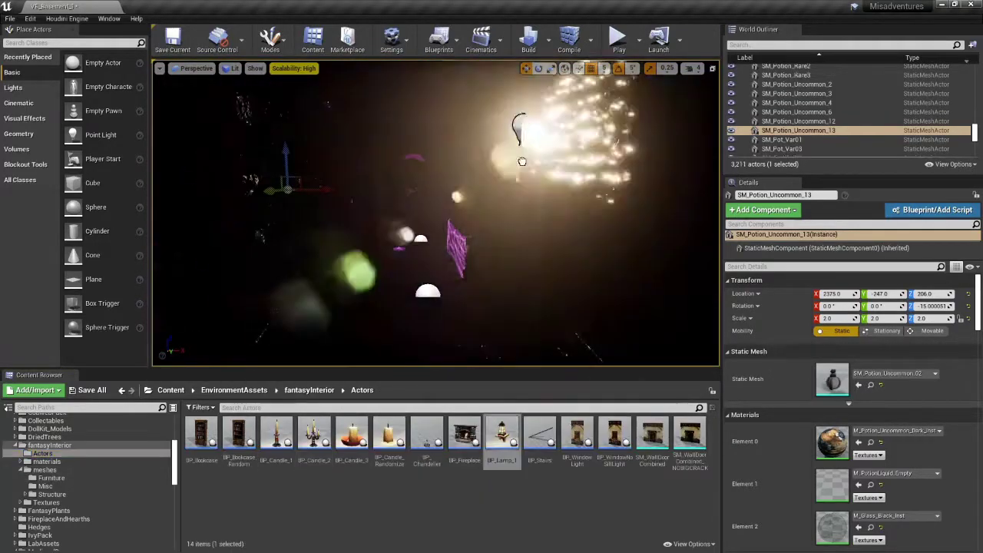
- Rotate the newly placed BP_Lamp_1 wall lamp about its vertical axis and check the area's light complexity
{"action": "left_click", "coordinate": [504, 132]}
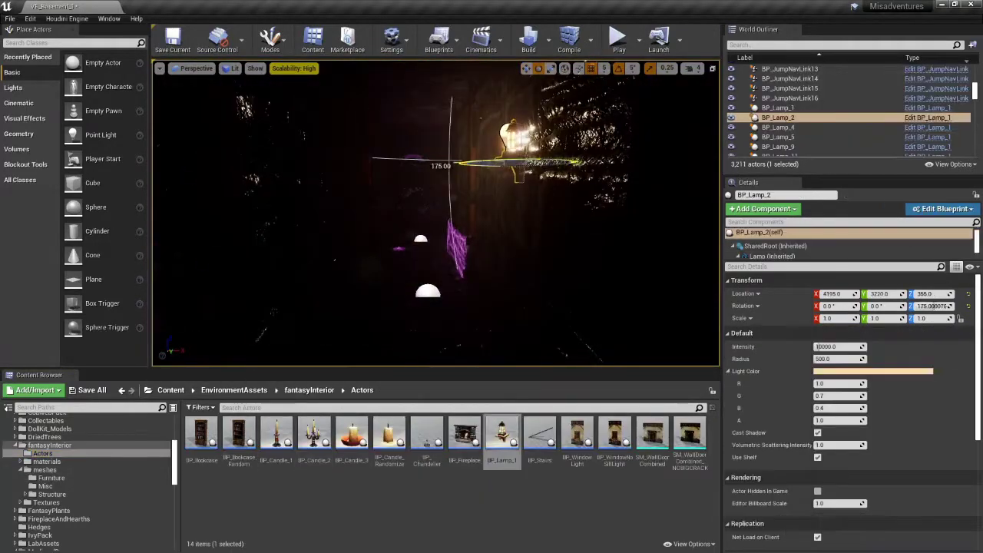
{"action": "key", "text": "f"}
{"action": "left_click_drag", "start_coordinate": [446, 201], "coordinate": [270, 244]}
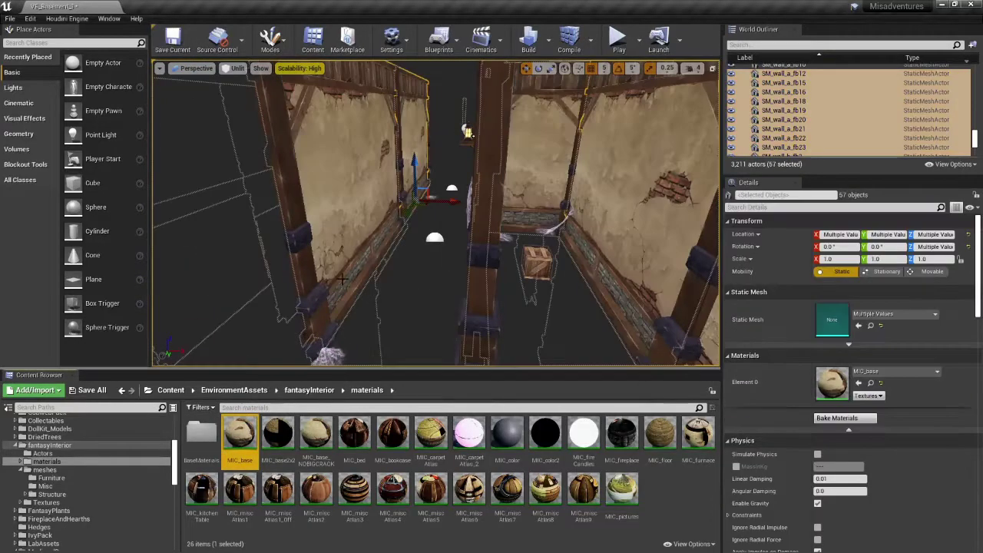
{"action": "key", "text": "alt+7"}
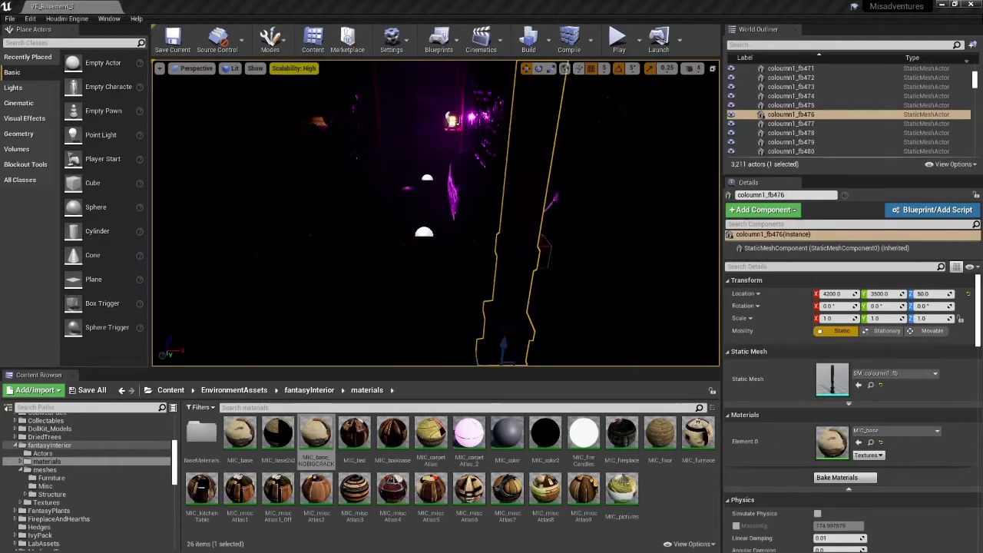
- Open VE_Basement_2 from the Chapter_3 maps, review its candle in the Light Complexity view, and save the level
{"action": "scroll", "coordinate": [68, 471], "scroll_direction": "down", "scroll_amount": 5}
{"action": "left_click", "coordinate": [47, 469]}
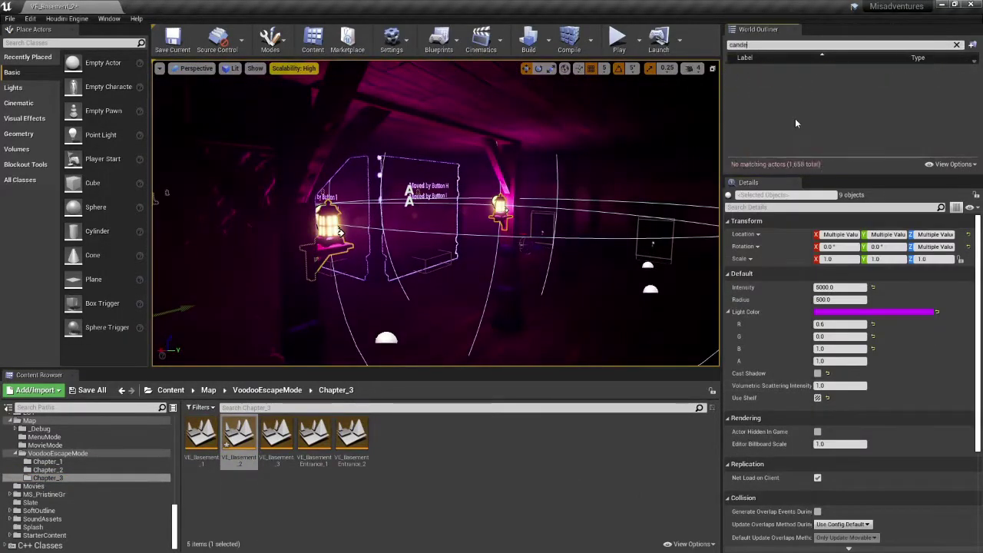
{"action": "key", "text": "alt+7"}
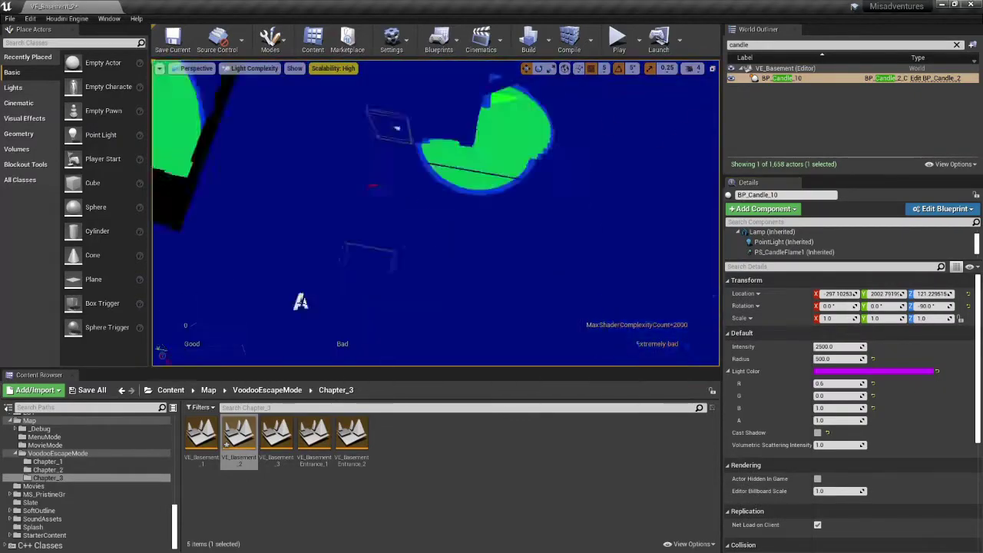
{"action": "key", "text": "ctrl+s"}
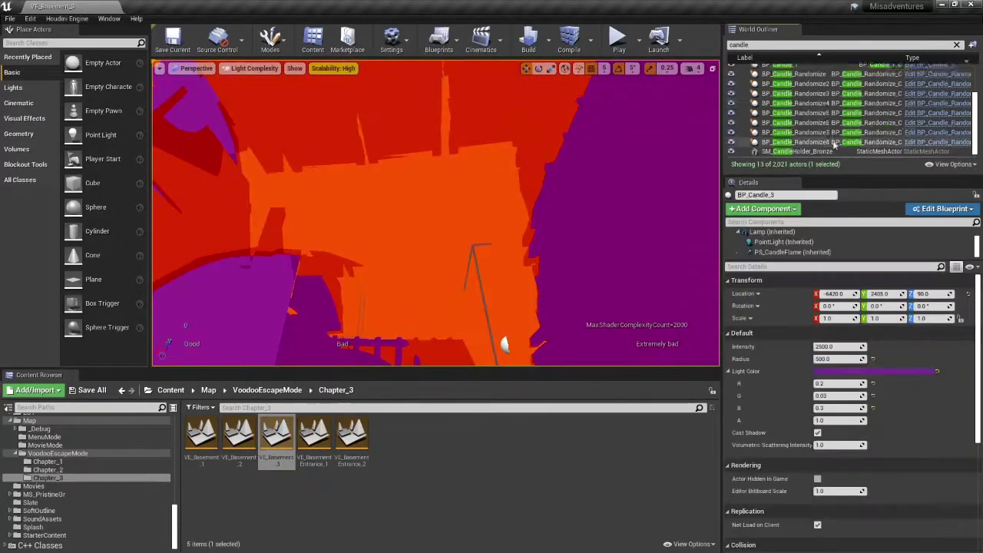
- Turn off Cast Shadow on the candles in VE_Basement_3 and check them in the Lit view
{"action": "left_click", "coordinate": [828, 90], "text": "shift"}
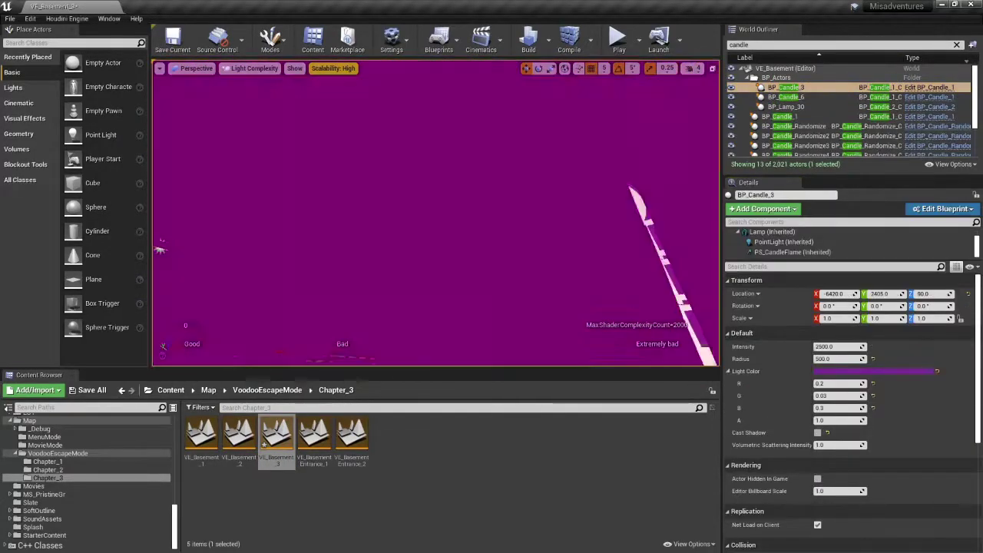
{"action": "key", "text": "alt+4"}
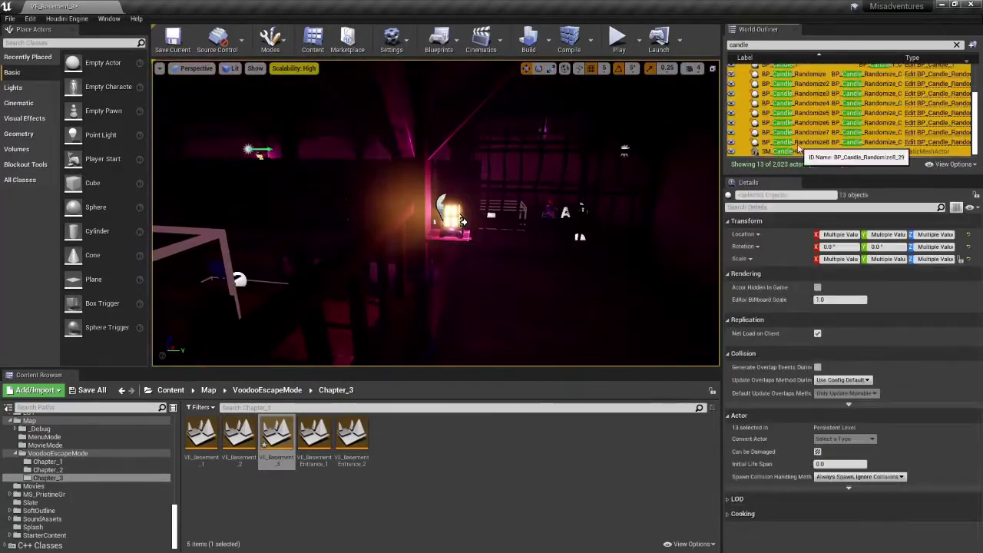
{"action": "left_click", "coordinate": [835, 383]}
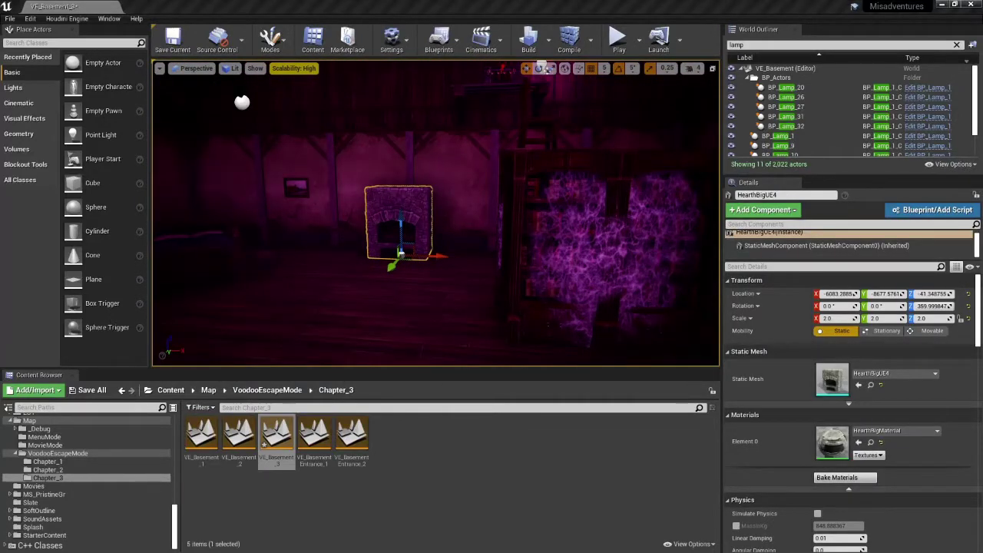
- Inspect the stone hearth, and select the whole floating platform actor between the large electric lockers
{"action": "key", "text": "f"}
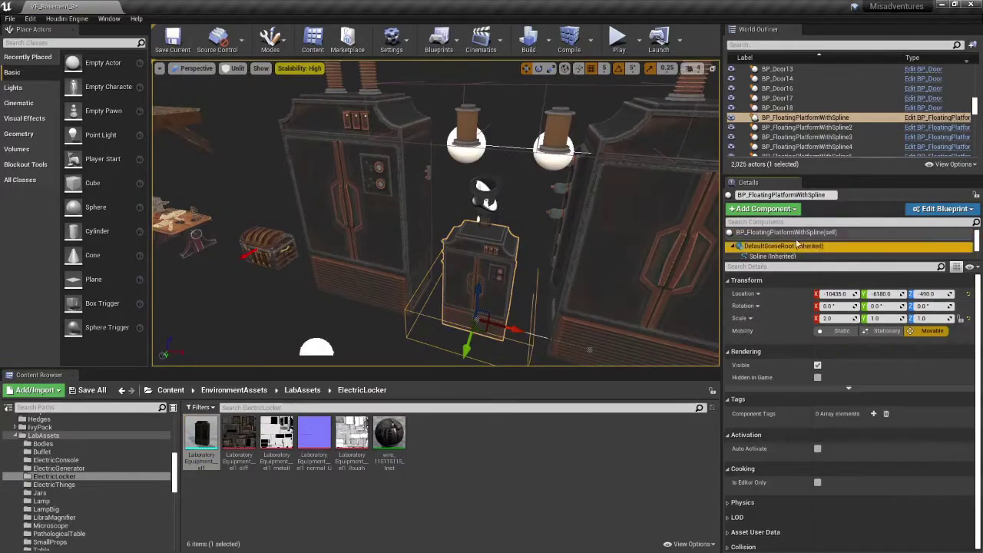
{"action": "left_click", "coordinate": [791, 233]}
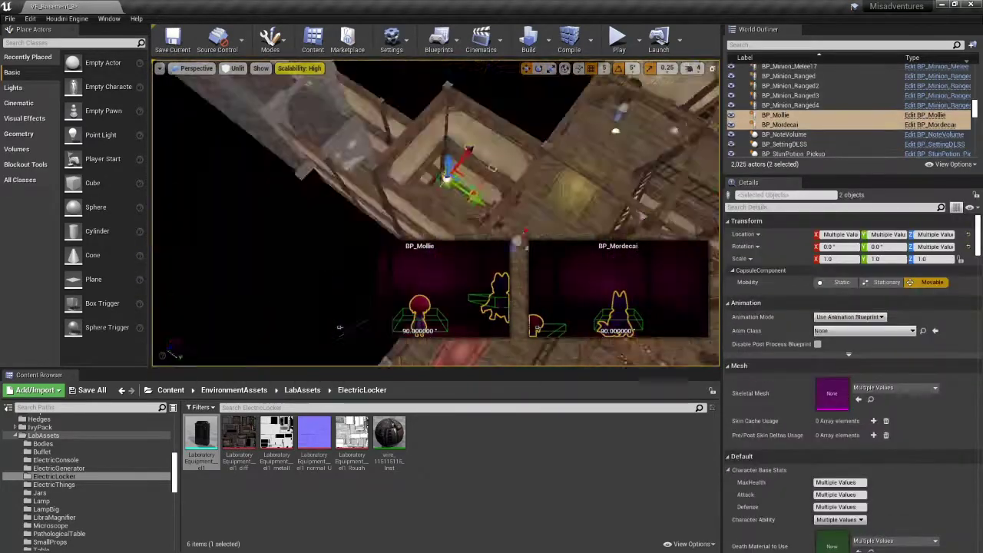
- Playtest the VE_Basement_3 level with the BP_Mollie and BP_Mordecai characters, and stop the session
{"action": "key", "text": "alt+p"}
{"action": "key", "text": "Escape"}
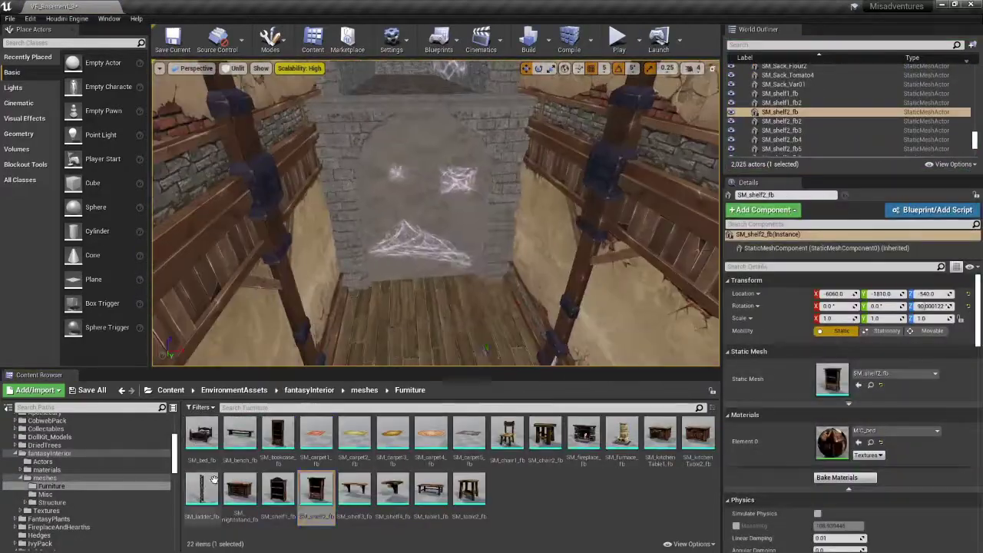
- Playtest the cobwebbed stone alcove area of VE_Basement_3 with the BP_Mollie and BP_Mordecai characters, and end the session
{"action": "key", "text": "alt+p"}
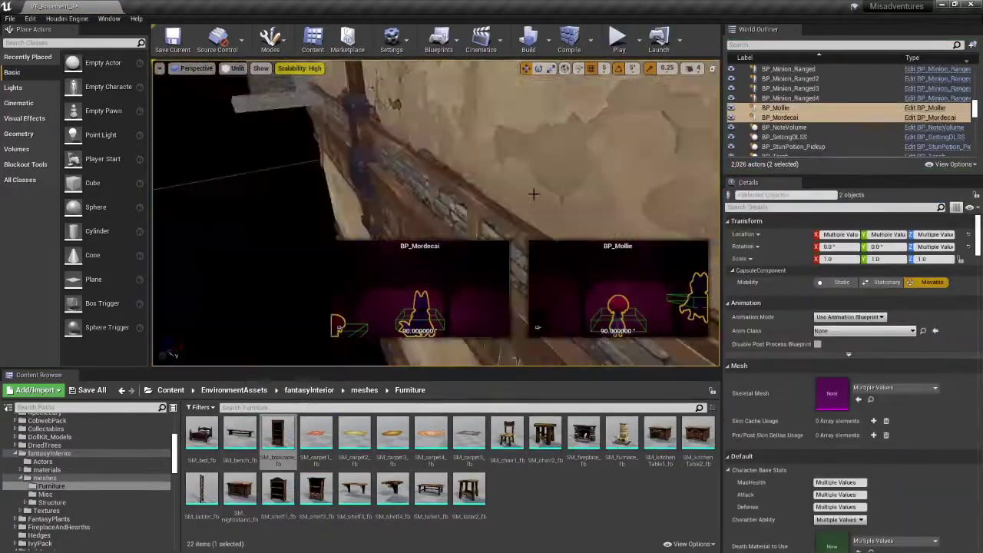
{"action": "key", "text": "alt+p"}
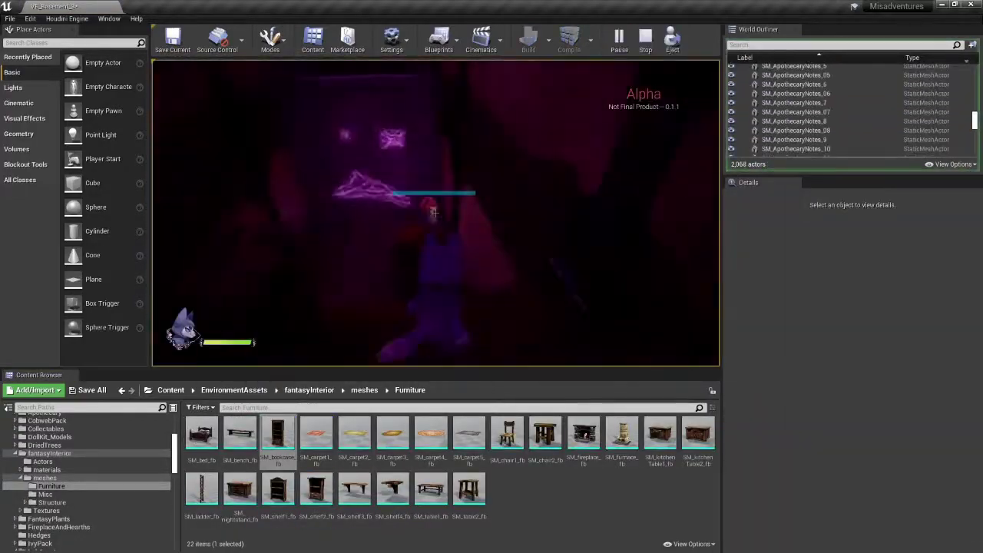
{"action": "key", "text": "Escape"}
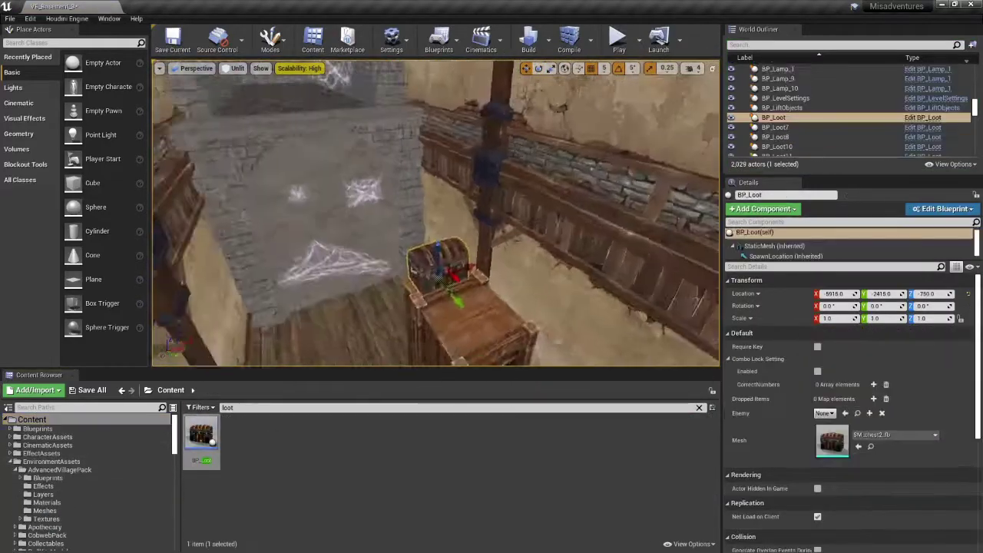
- Playtest the alcove twice with the BP_Loot chest on top of the tall wooden crate, ending each session
{"action": "key", "text": "alt+p"}
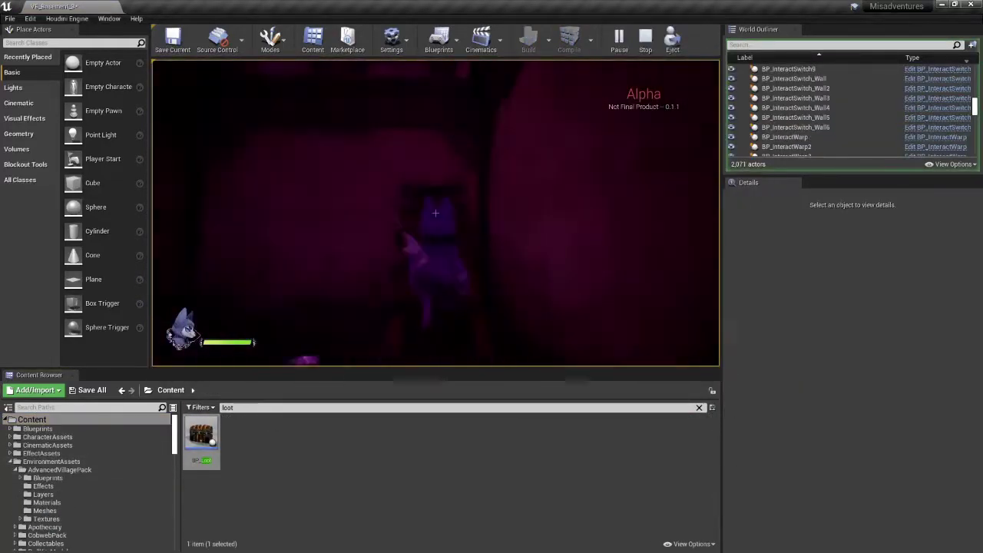
{"action": "key", "text": "Escape"}
{"action": "key", "text": "alt+p"}
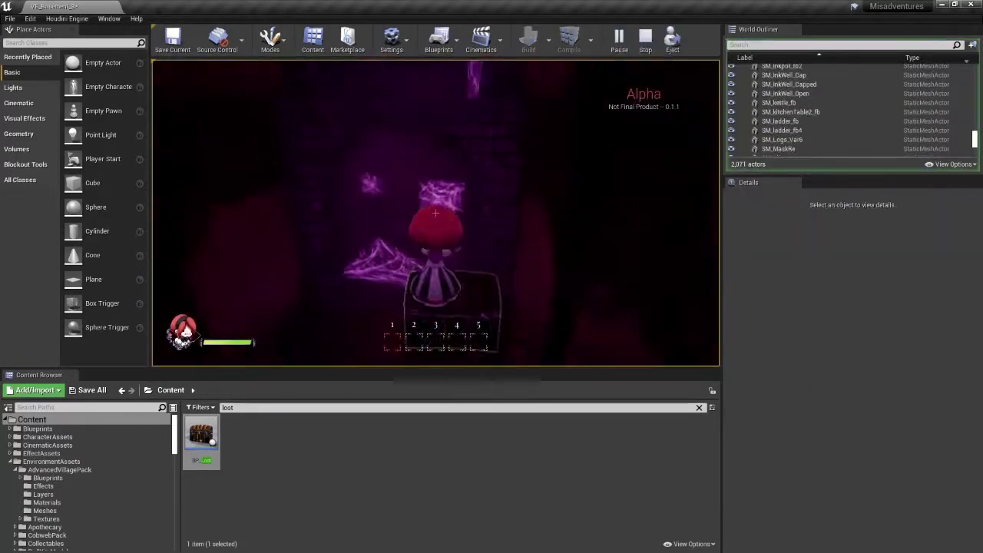
{"action": "key", "text": "Escape"}
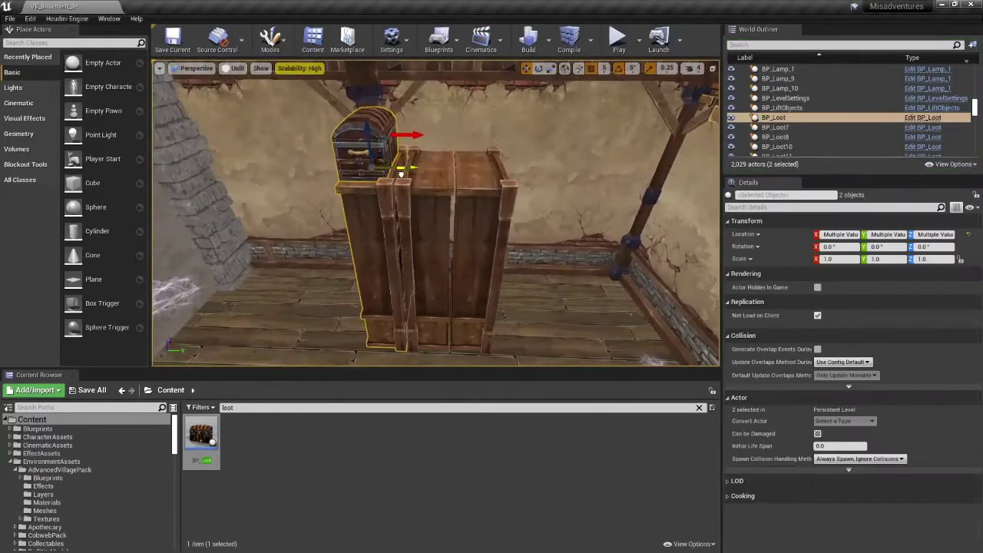
- Run two more playtests of the repositioned crates and BP_Loot chest in the cobwebbed room, and return to editing
{"action": "key", "text": "alt+p"}
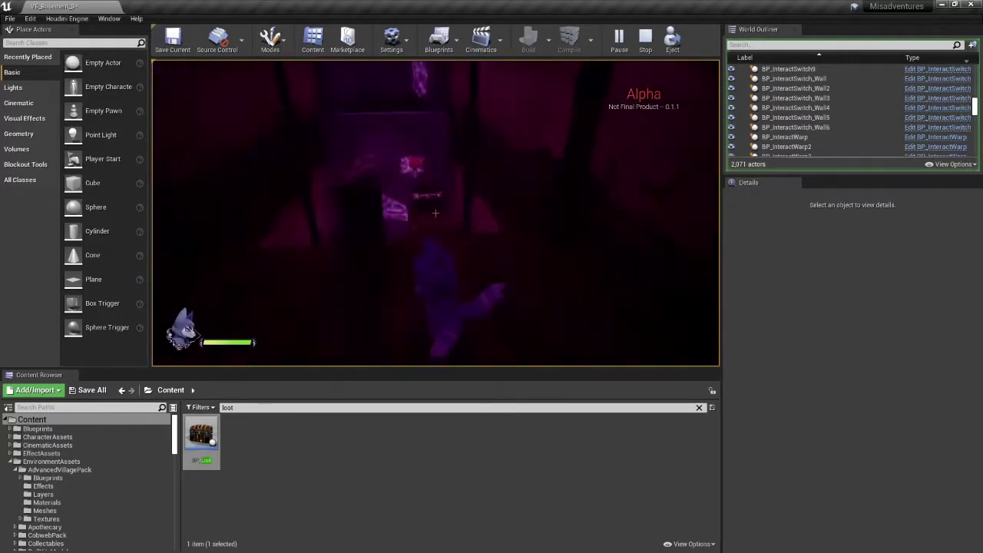
{"action": "key", "text": "Escape"}
{"action": "key", "text": "alt+p"}
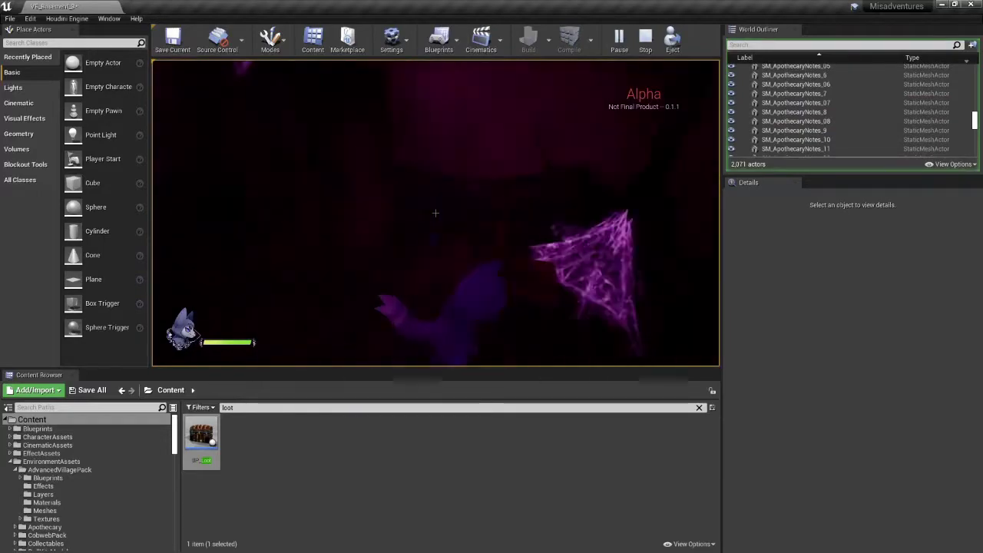
{"action": "key", "text": "Escape"}
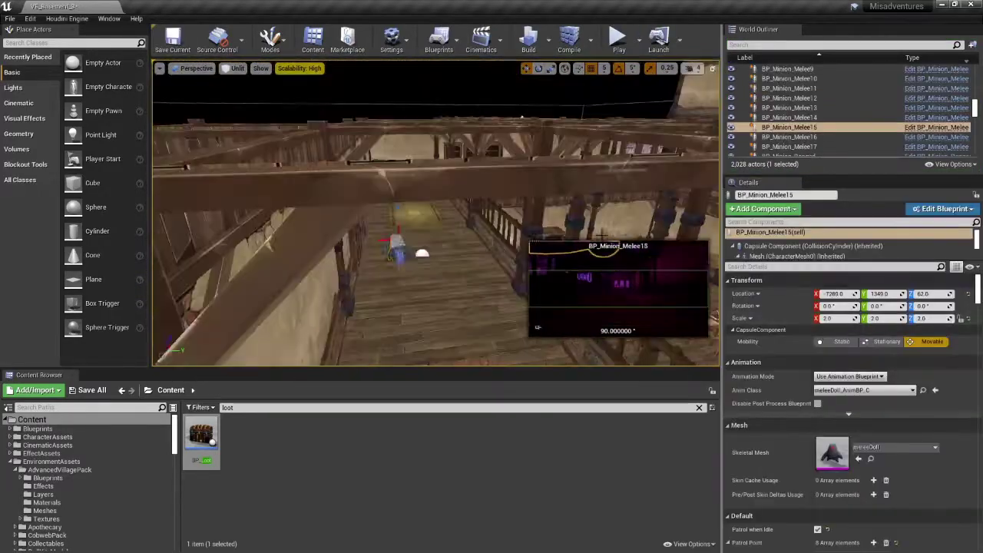
- Paste the copied group of 13 actors into the VE_Basement_1 level
{"action": "key", "text": "Down"}
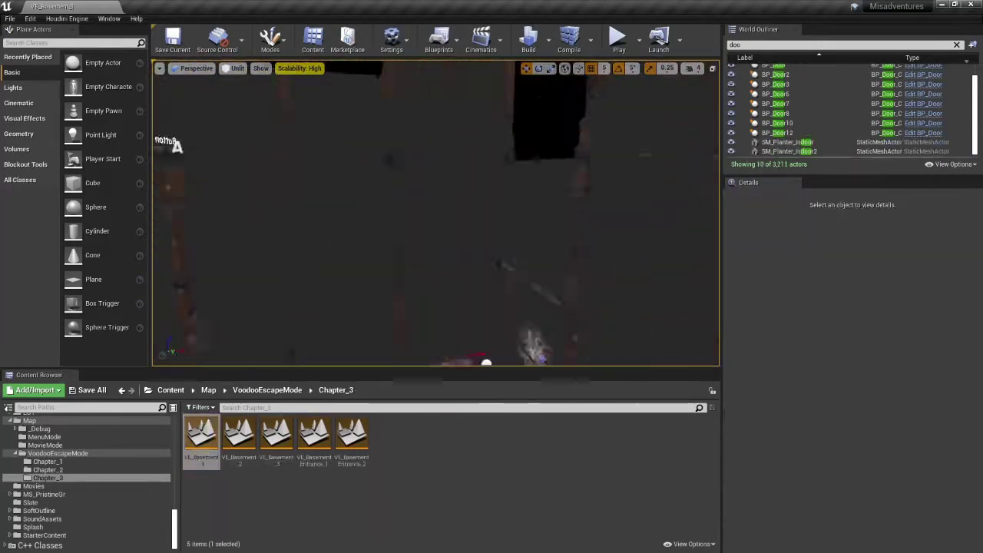
{"action": "left_click", "coordinate": [30, 18]}
{"action": "left_click", "coordinate": [48, 107]}
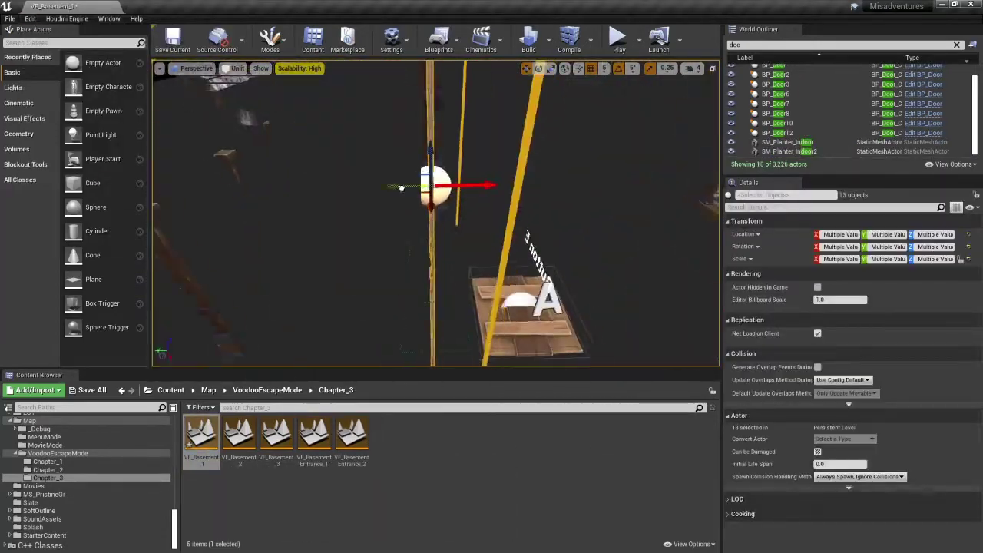